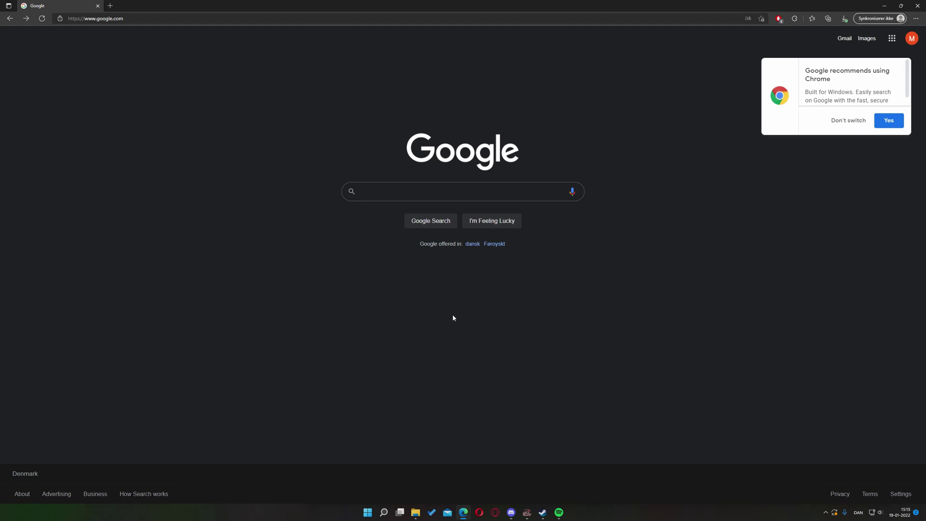
Switch to File Explorer's tutorial folder and select the ps2_bios.zip archive
mouse_move(415, 512)
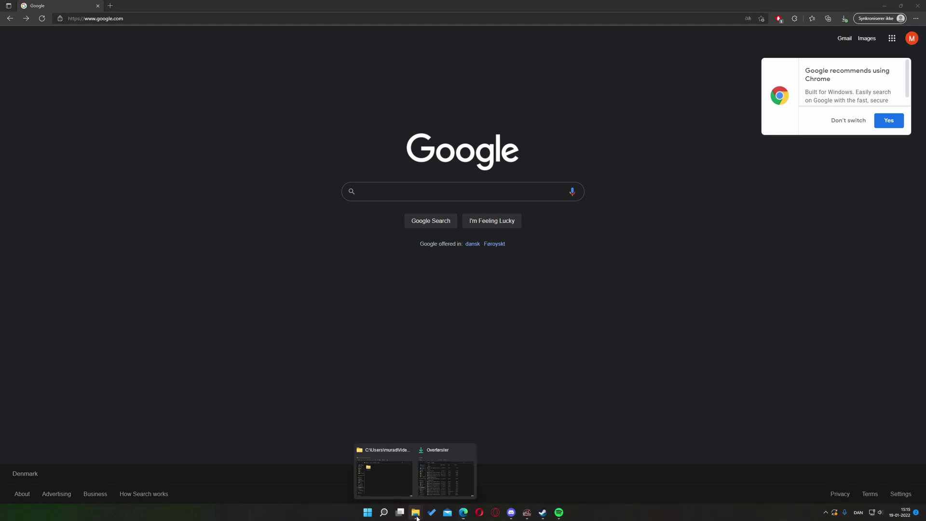
left_click(388, 476)
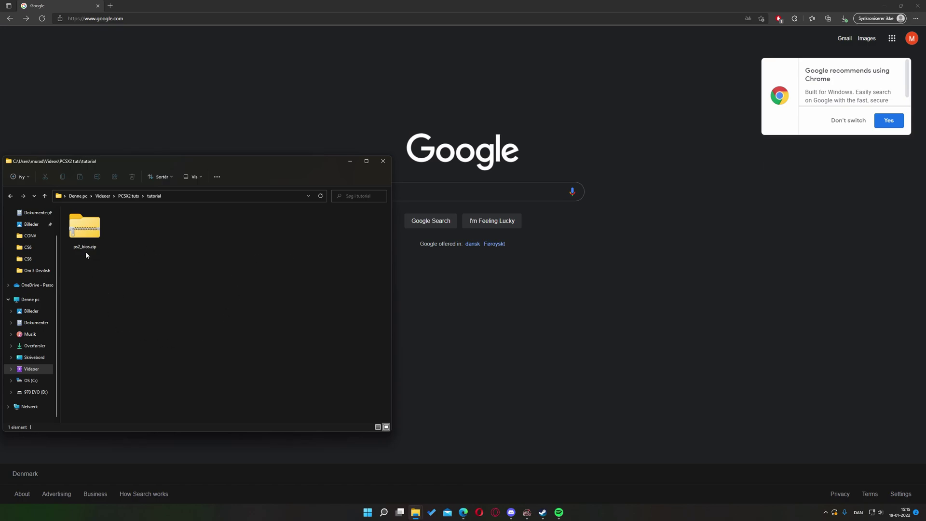
left_click(85, 233)
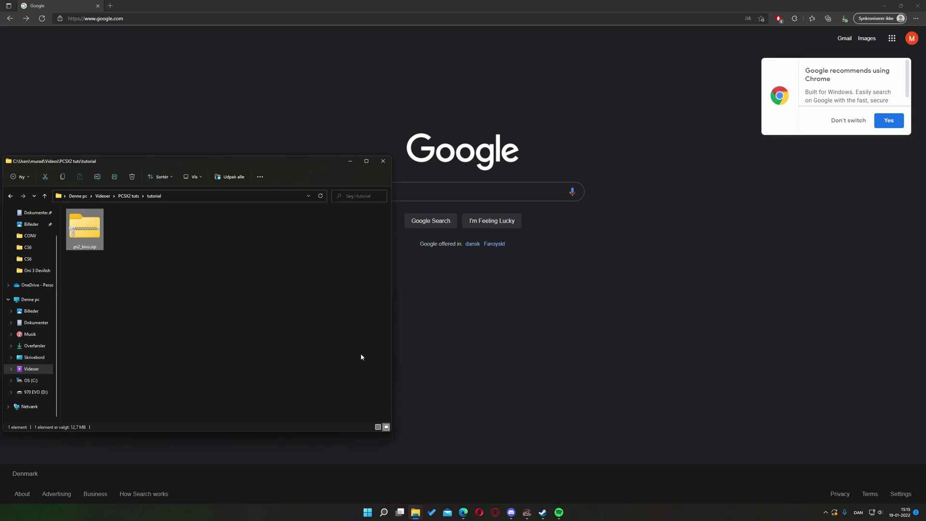
Return to the browser and go to pcsx2.net
left_click(514, 390)
left_click(195, 19)
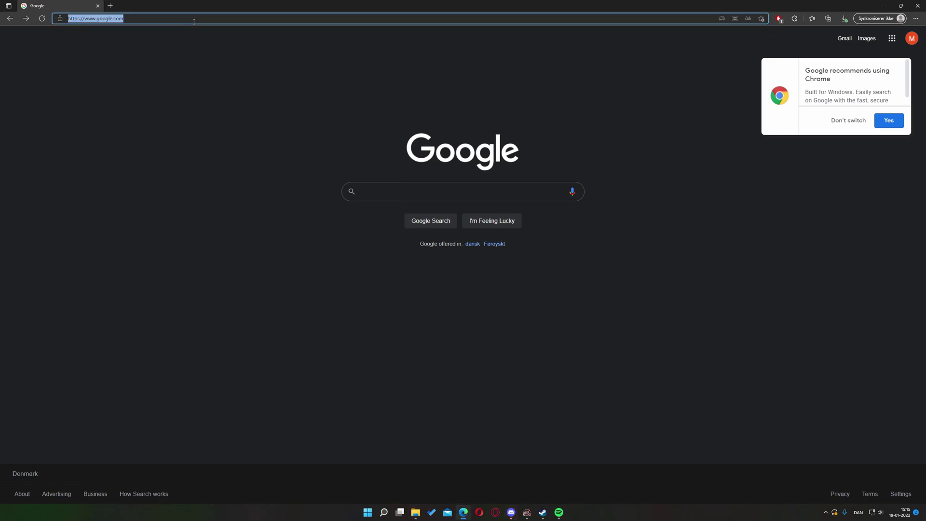
type("pcsx2")
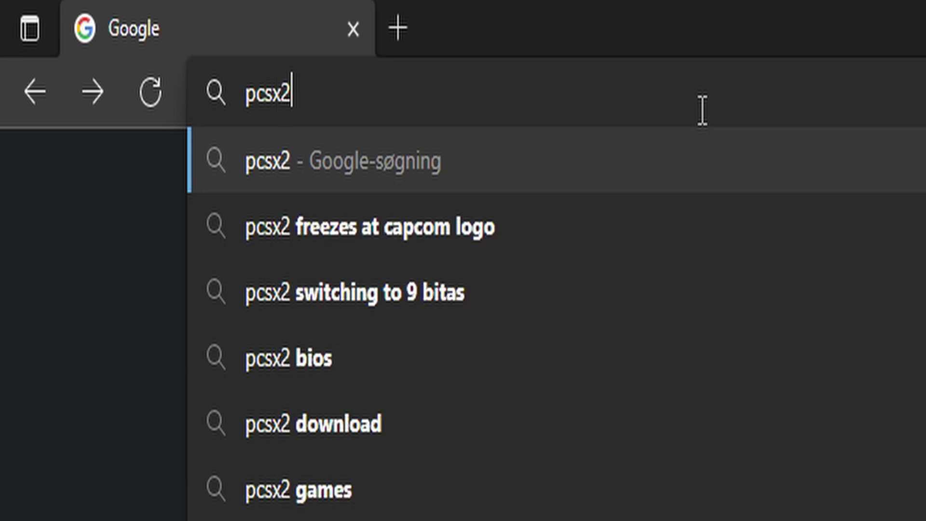
type(".net")
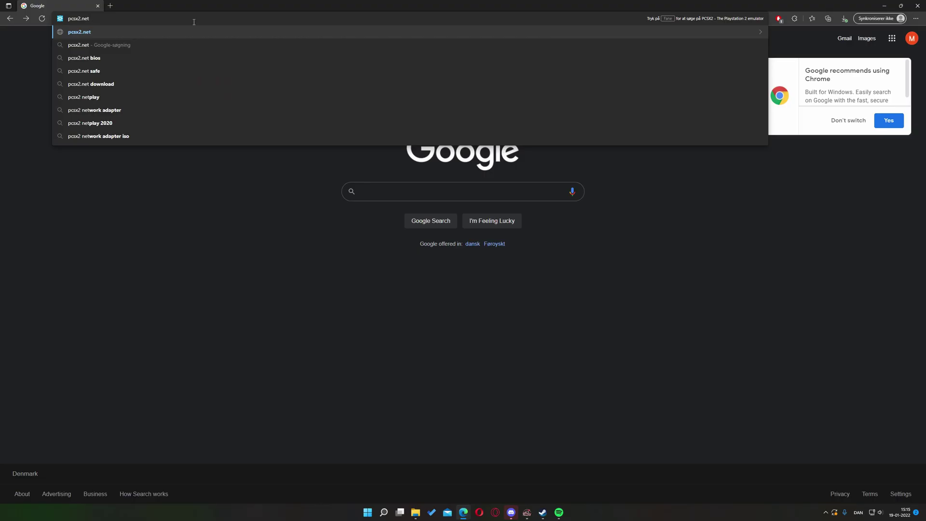
key("Return")
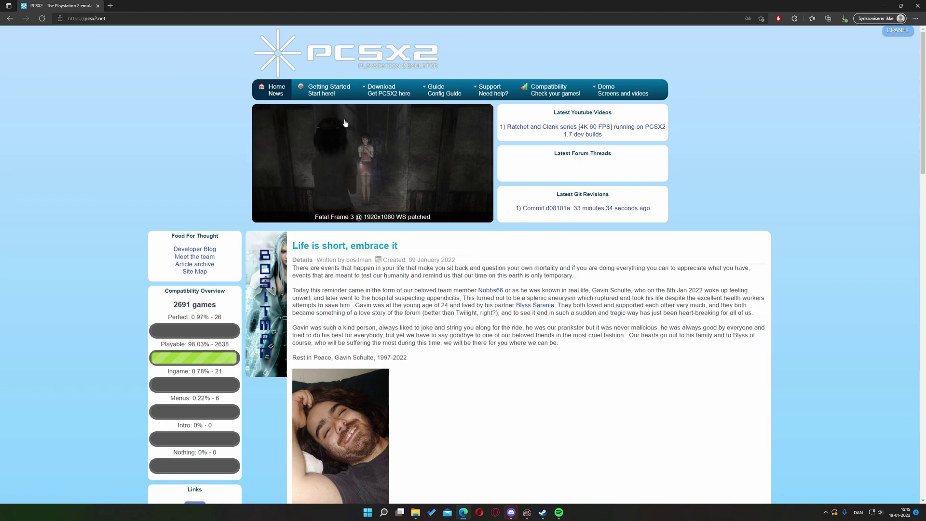
Download the PCSX2 1.6.0 Standalone Installer from the site's stable Windows releases
mouse_move(400, 90)
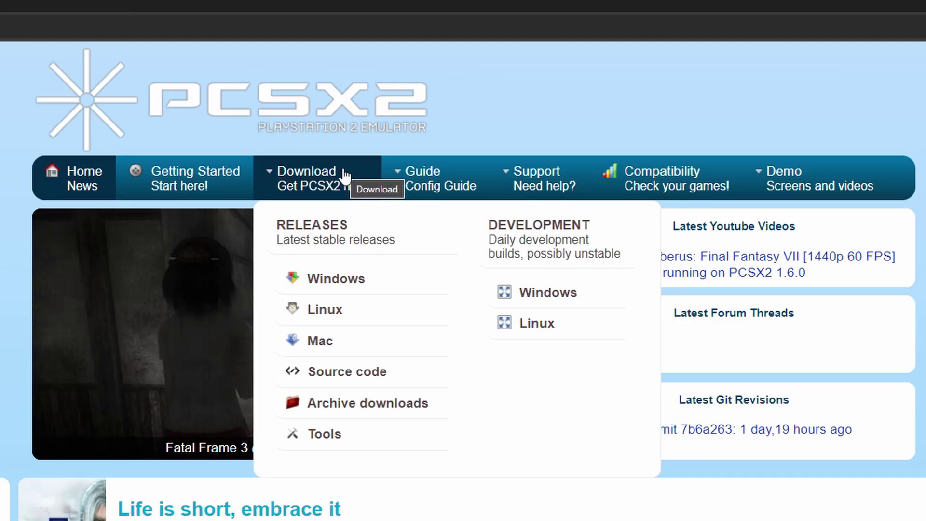
left_click(344, 174)
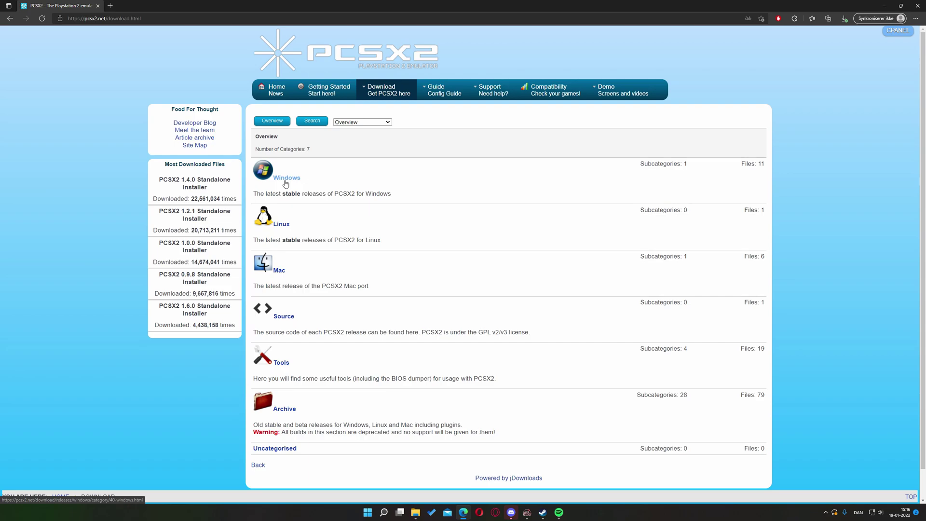
left_click(286, 178)
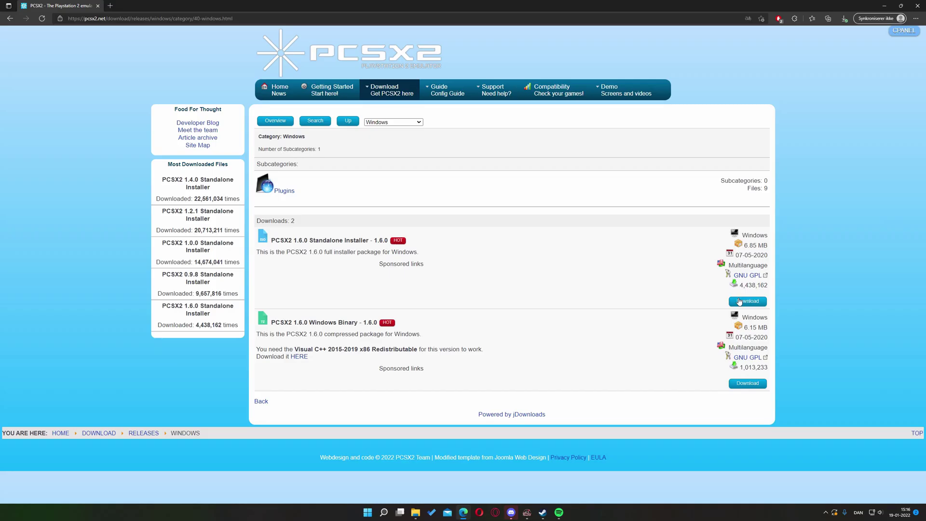
left_click(739, 300)
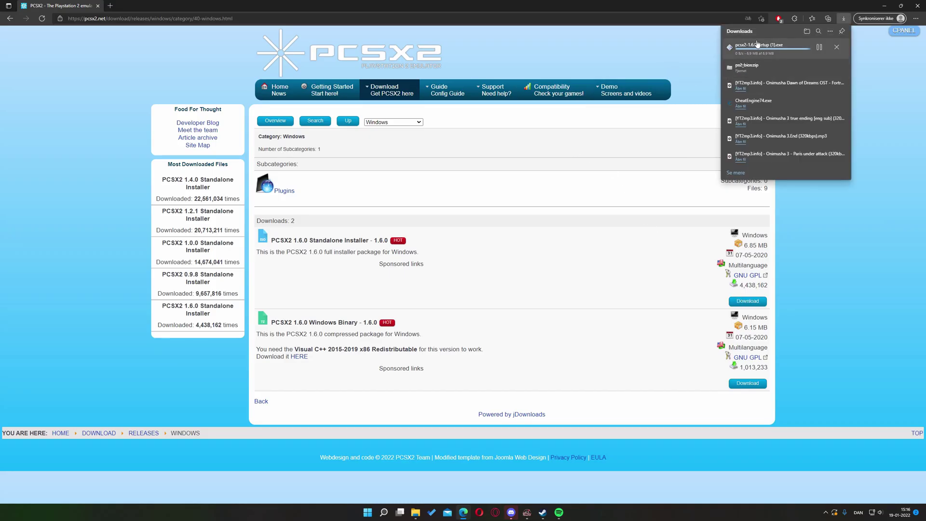
Place the downloaded pcsx2-1.6.0-setup (1).exe in the tutorial folder beside ps2_bios.zip and reposition the folder window over the browser
mouse_move(415, 512)
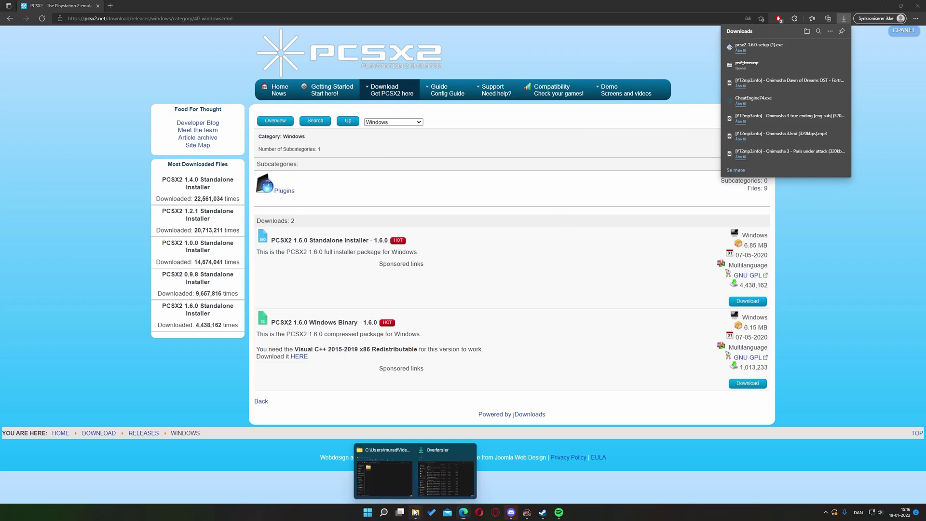
left_click(378, 471)
left_click_drag(760, 46, 194, 231)
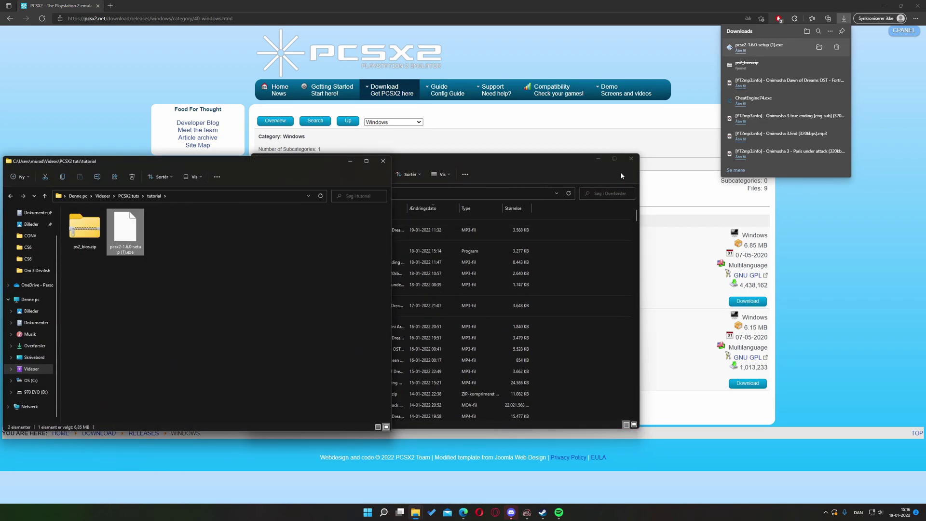
left_click_drag(144, 160, 325, 130)
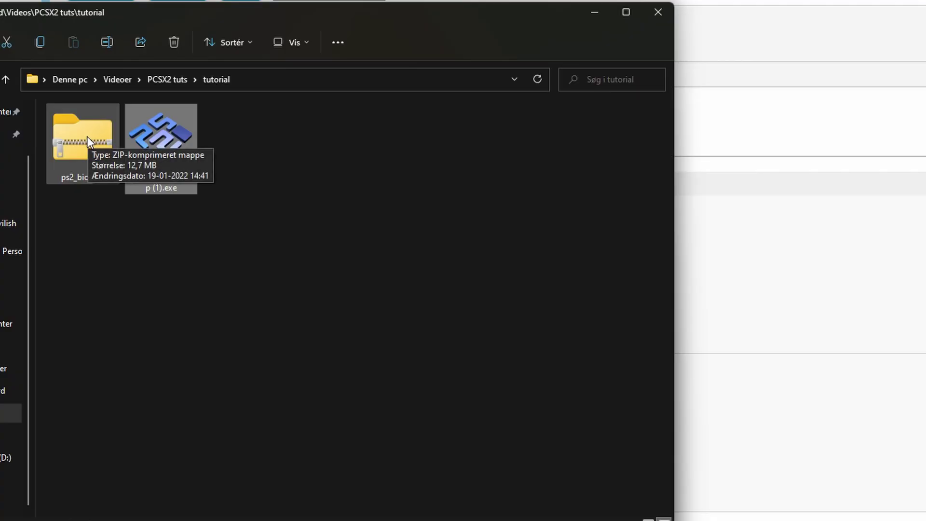
Extract ps2_bios.zip into a ps2_bios folder within the tutorial folder and close the window of extracted files
right_click(85, 148)
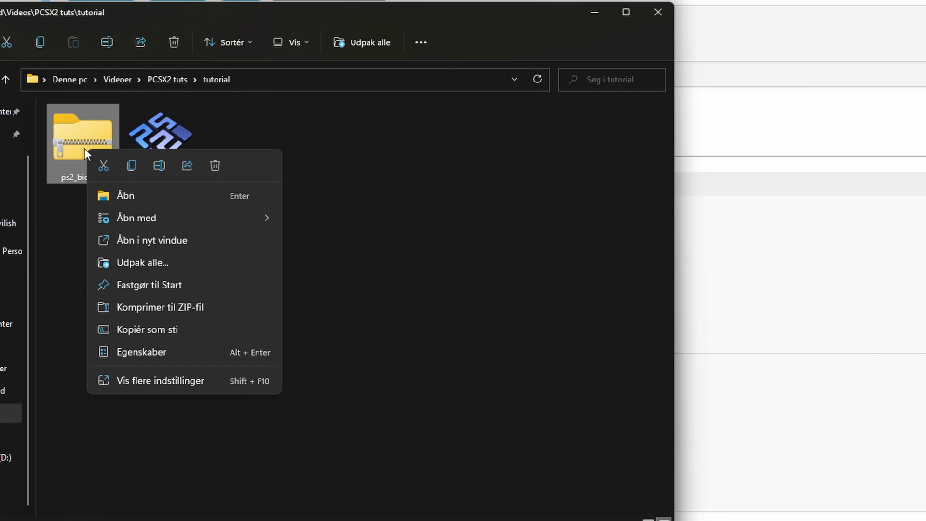
left_click(160, 379)
left_click(255, 424)
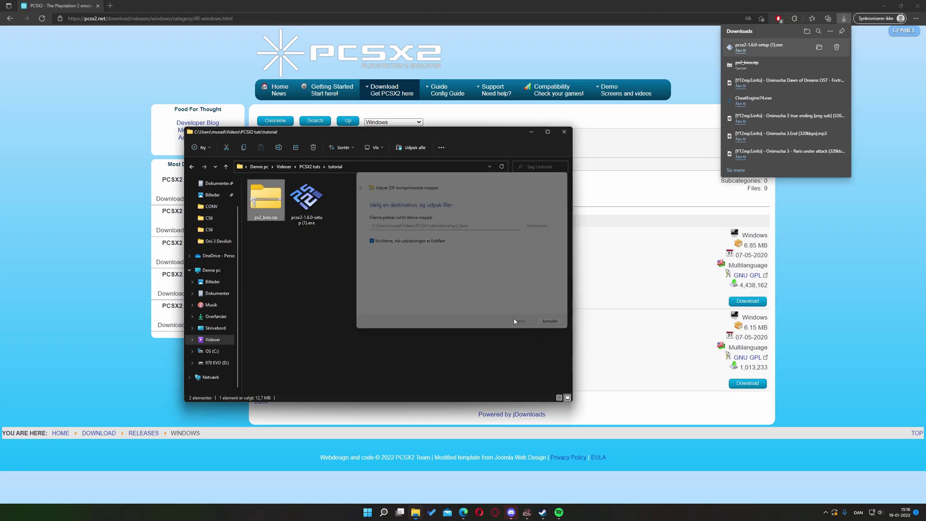
left_click(559, 385)
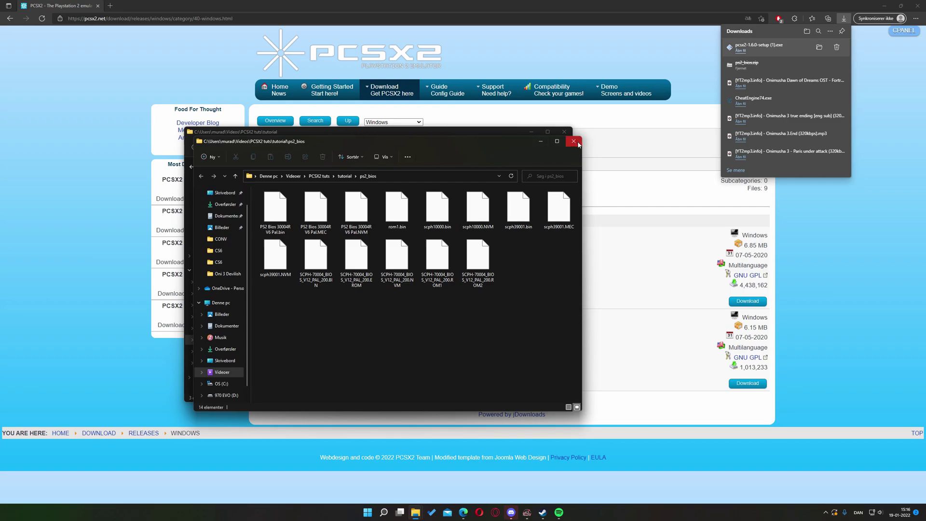
left_click(572, 144)
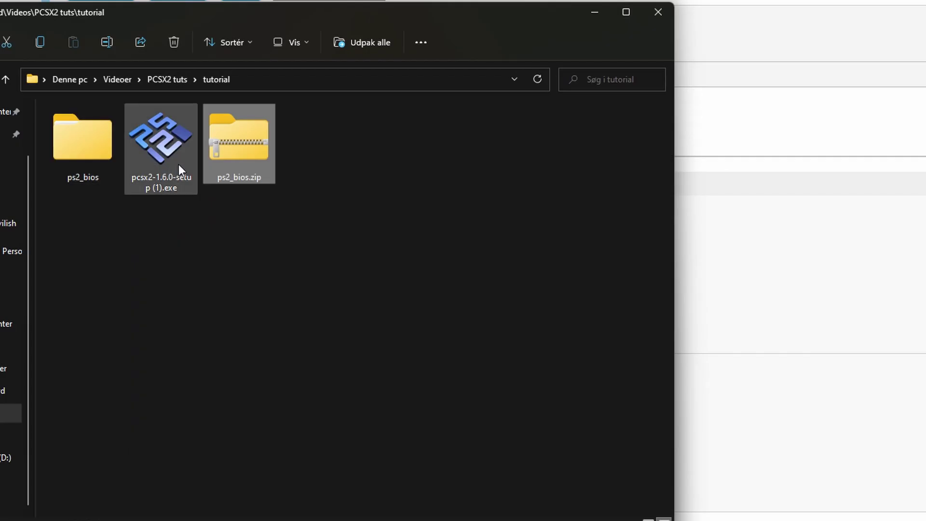
Install PCSX2 1.6.0 as a Portable Installation with the default components and destination folder, and launch it on finishing
left_click(179, 164)
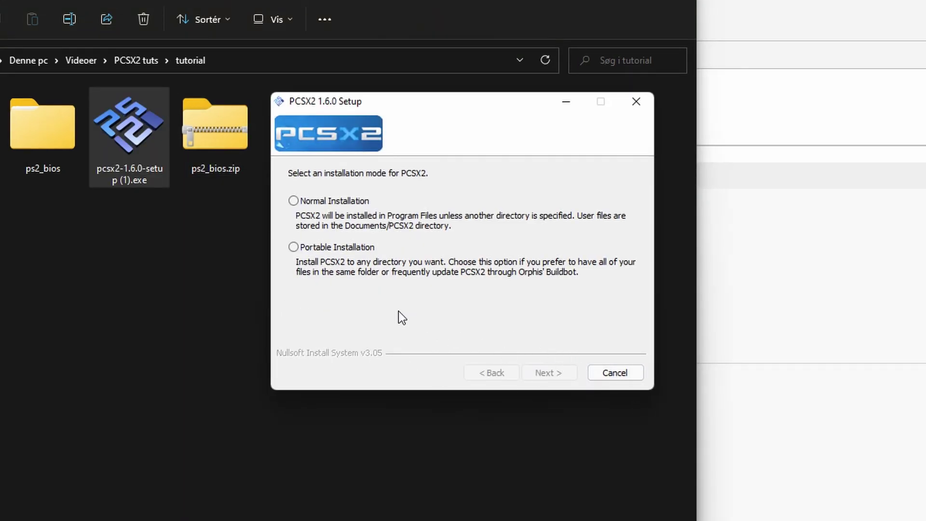
left_click(294, 247)
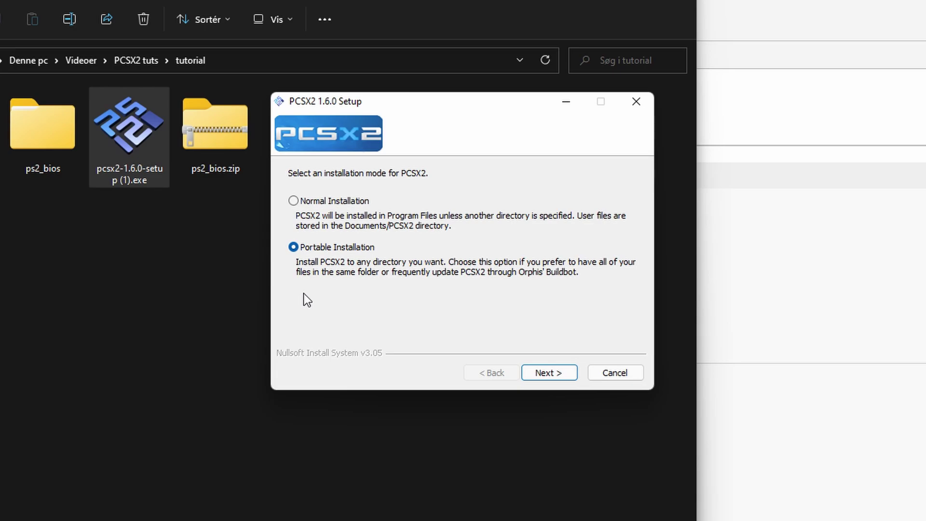
left_click(553, 370)
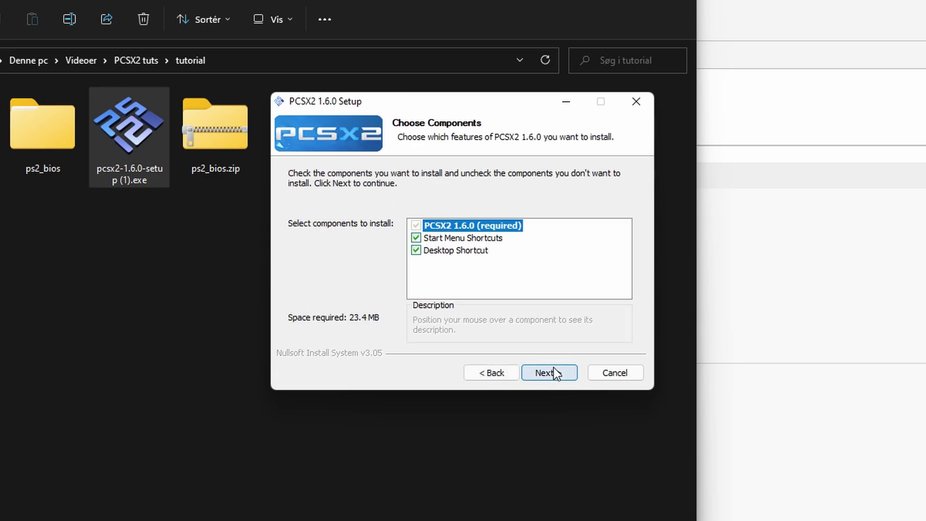
left_click(545, 373)
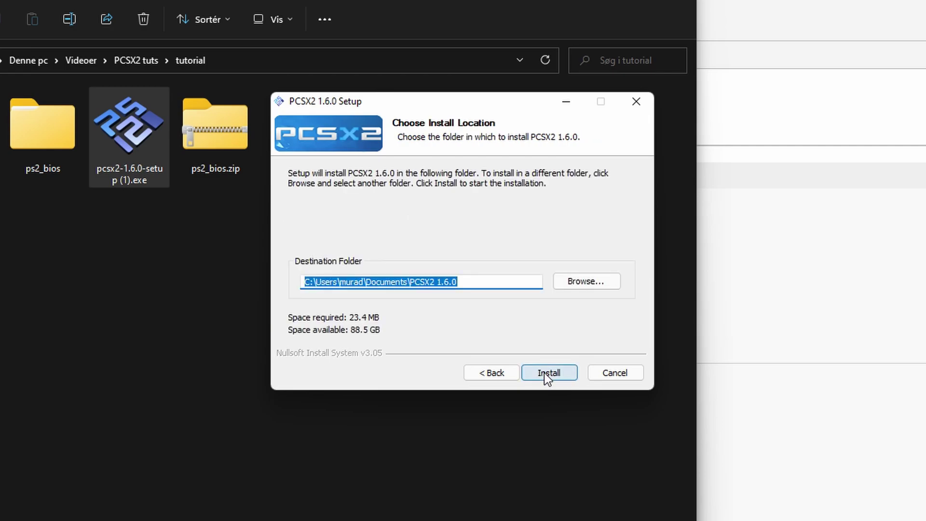
left_click(544, 372)
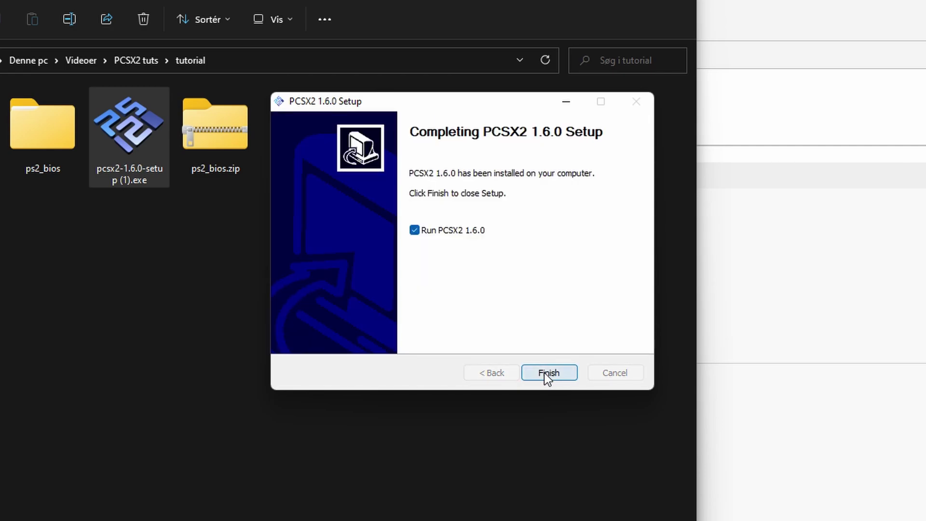
left_click(544, 373)
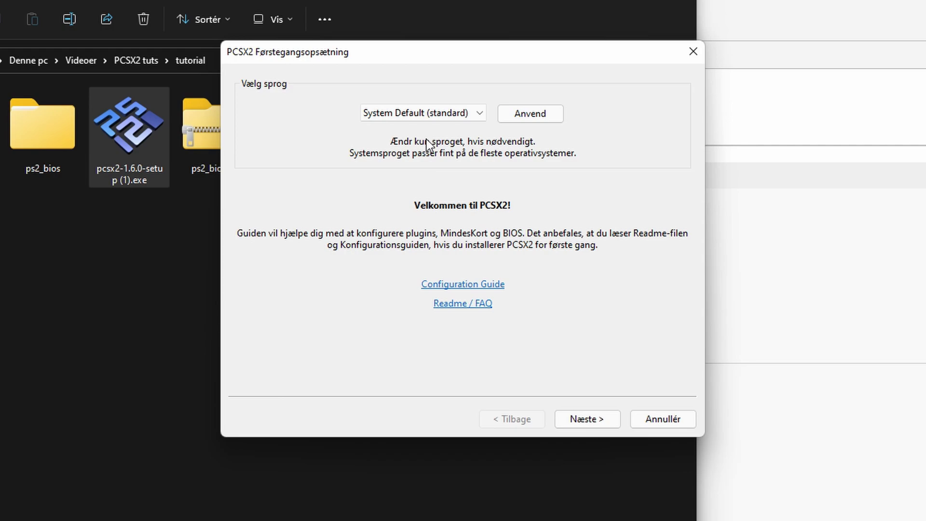
Keep the System Default language in the first-time setup and overwrite the existing PCSX2 settings with default values
left_click(447, 115)
left_click(444, 116)
left_click(597, 425)
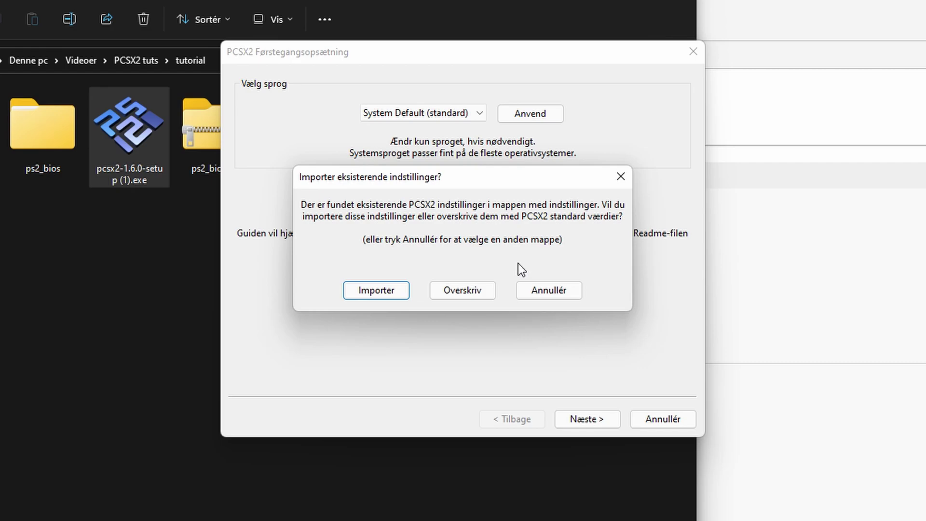
left_click(463, 290)
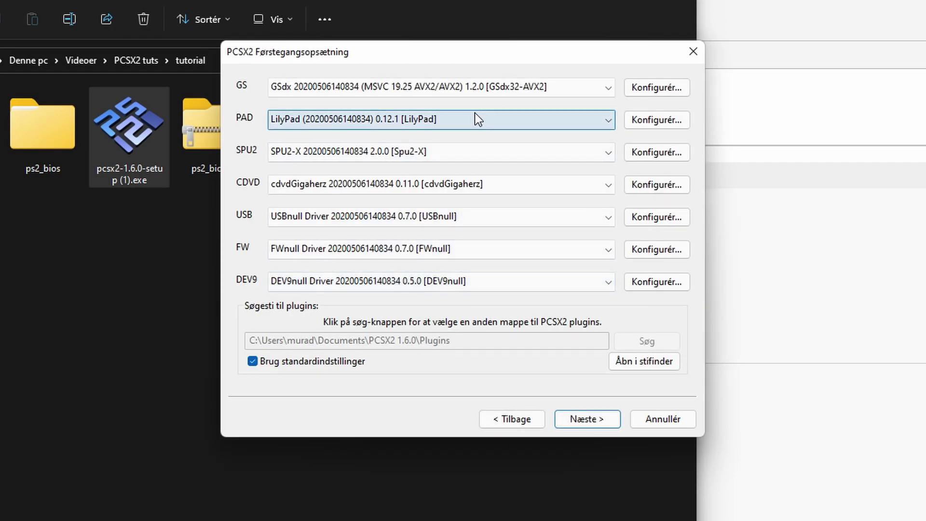
Choose LilyPad 0.12.1 as the PAD plugin and open its configuration to review the Pad 1 bindings
left_click(297, 119)
left_click(299, 136)
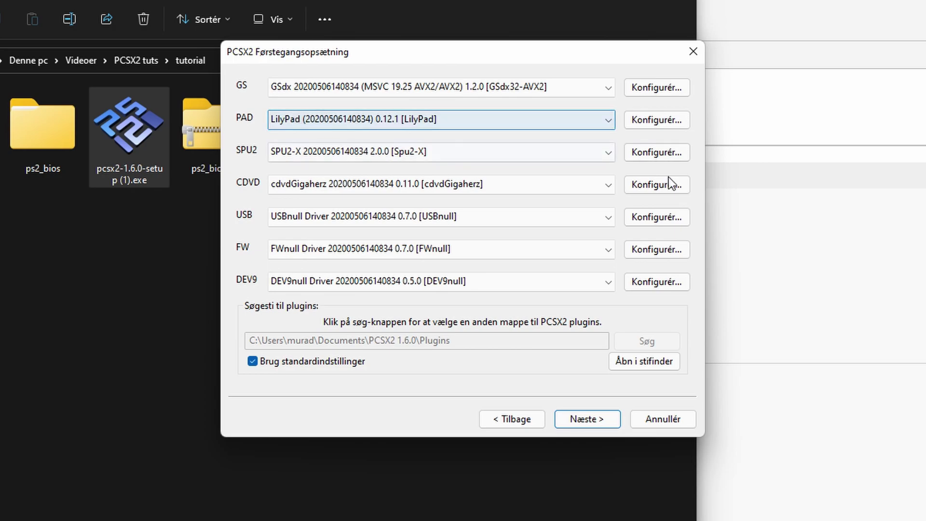
left_click(650, 124)
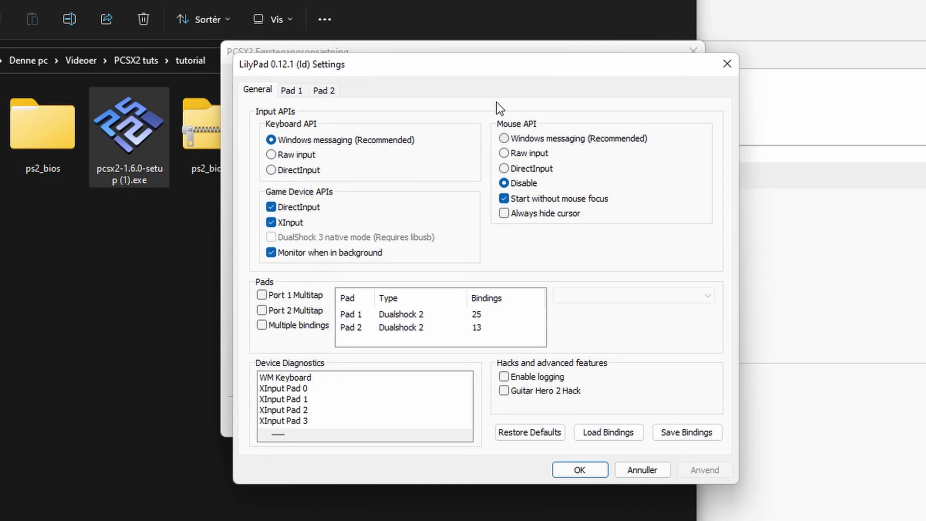
double_click(397, 315)
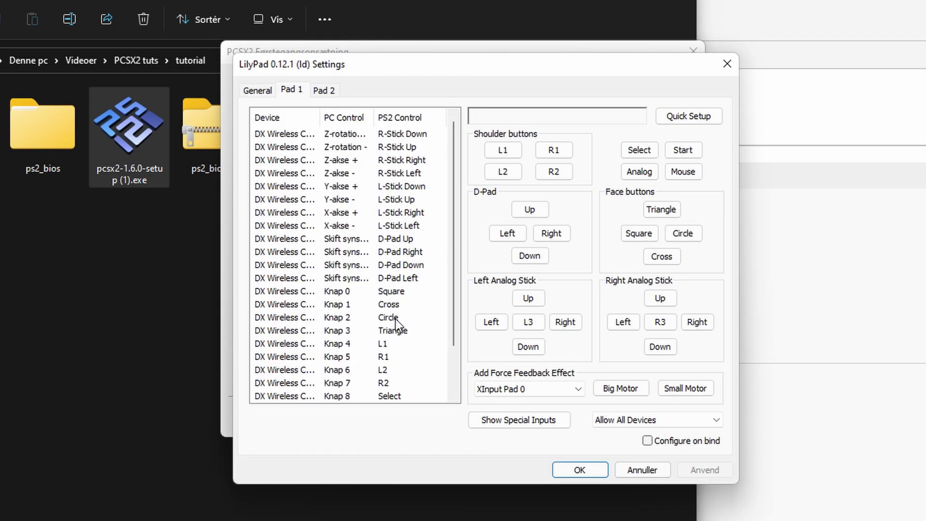
scroll(367, 251, "down", 2)
scroll(351, 357, "up", 2)
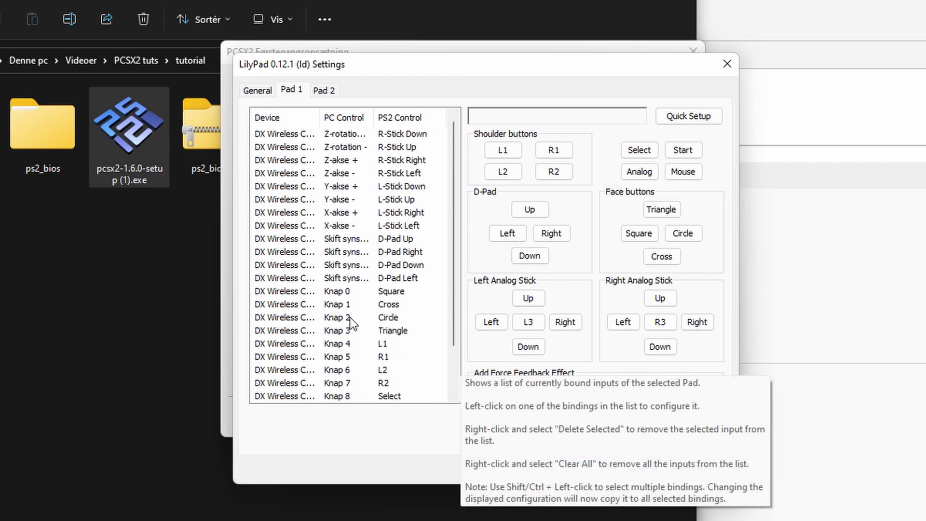
Bind the controller's left shoulder button to L1 on Pad 1 and delete that new binding
left_click(504, 152)
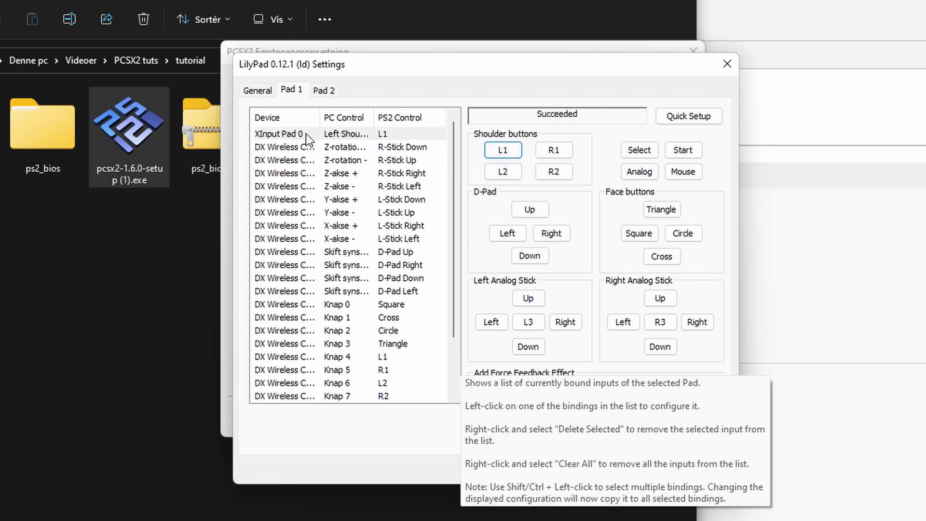
left_click(313, 131)
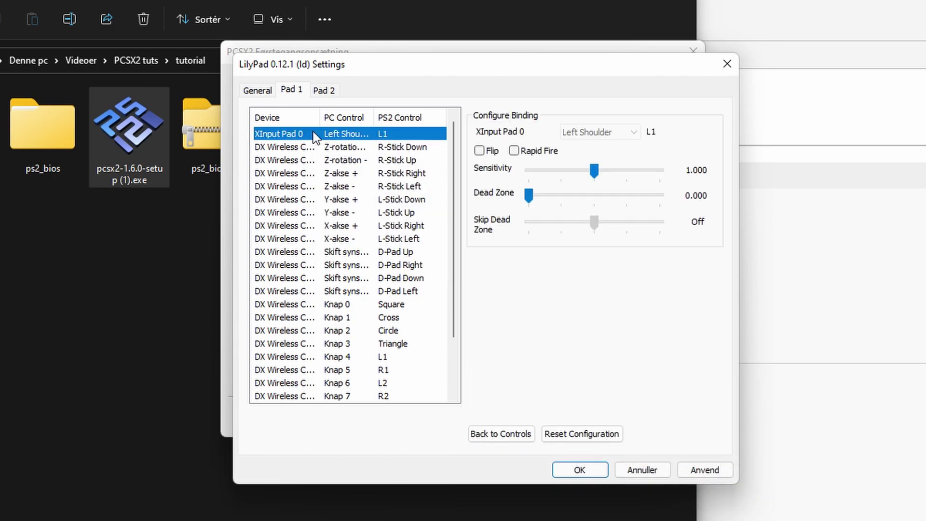
key("Delete")
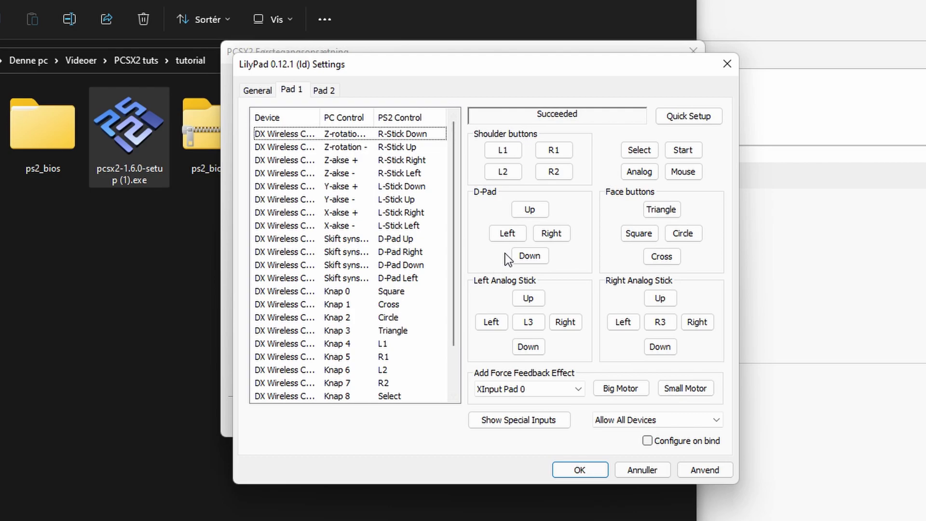
Close the LilyPad settings and advance the first-time setup to the BIOS selection page
left_click(727, 65)
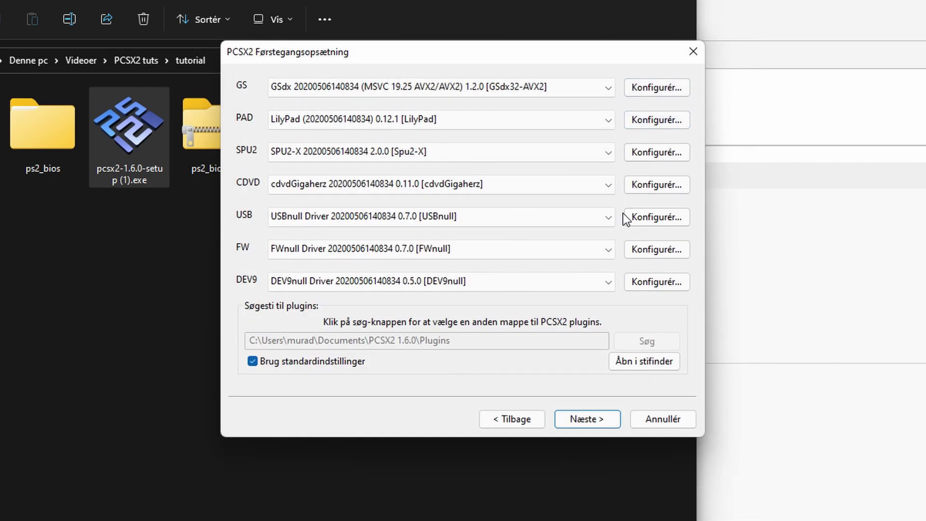
left_click(575, 422)
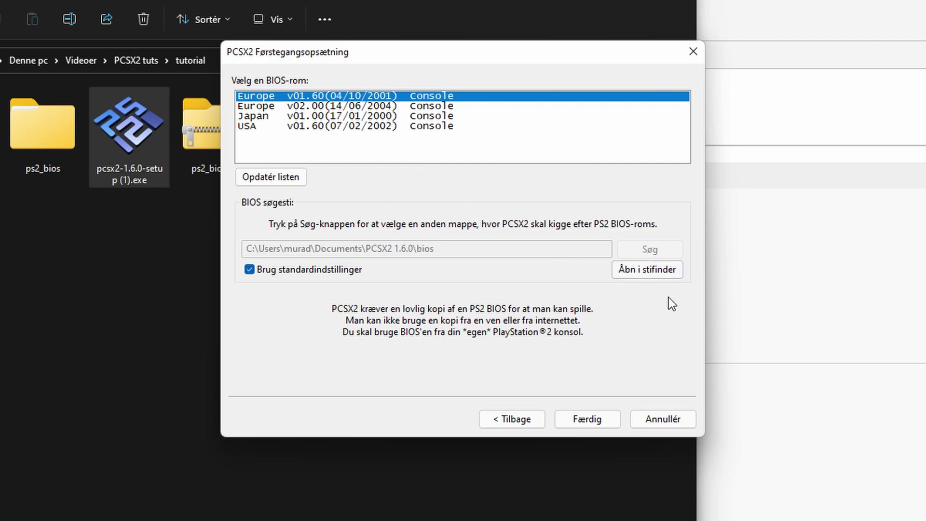
Open the PCSX2 bios folder, examine the source BIOS files in Videoer > PCSX2 tuts > tutorial > ps2_bios, and close the file window
left_click(618, 270)
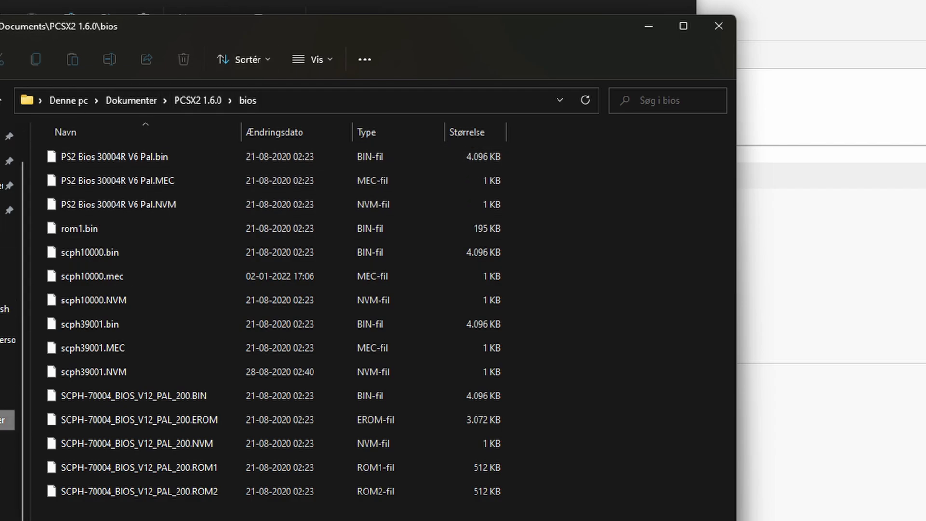
left_click(7, 514)
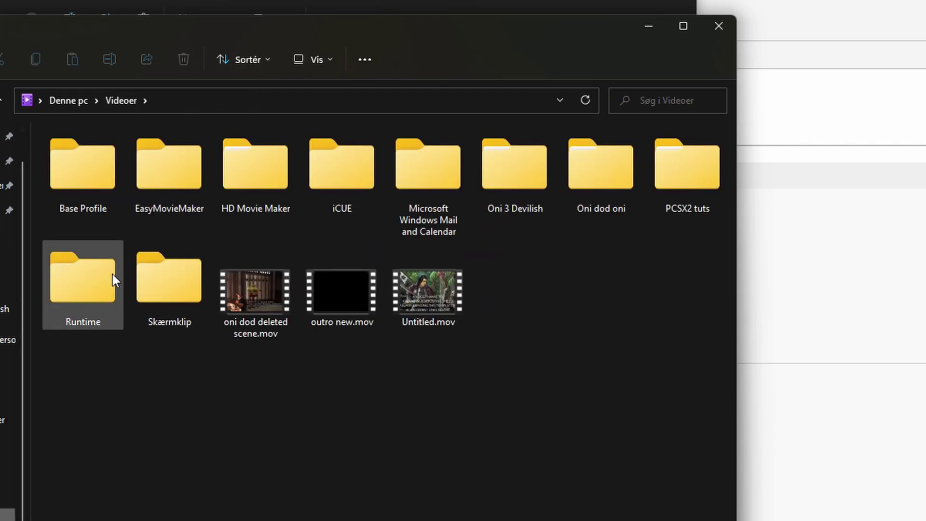
double_click(682, 207)
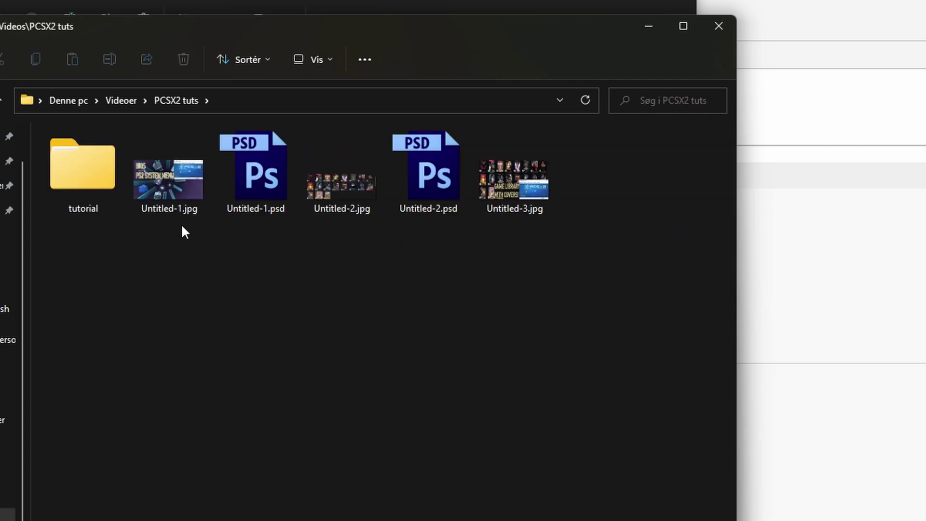
double_click(49, 155)
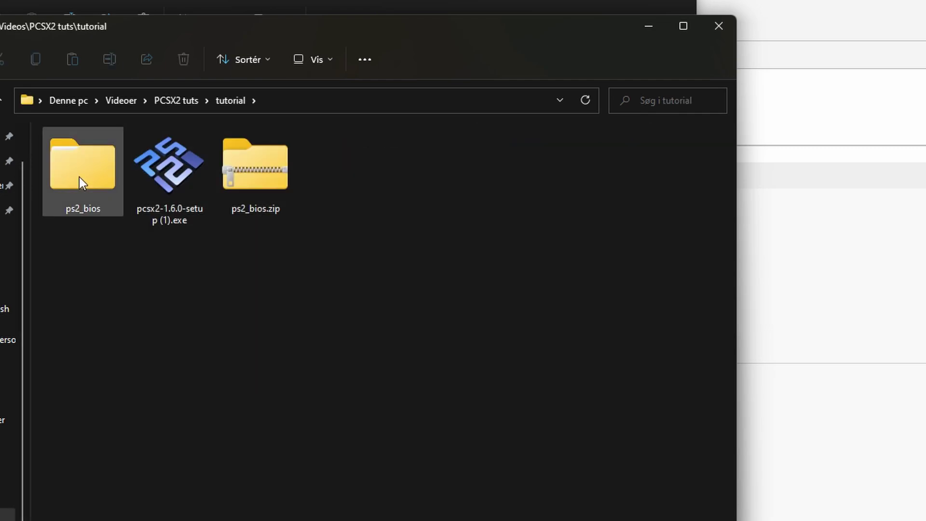
double_click(79, 177)
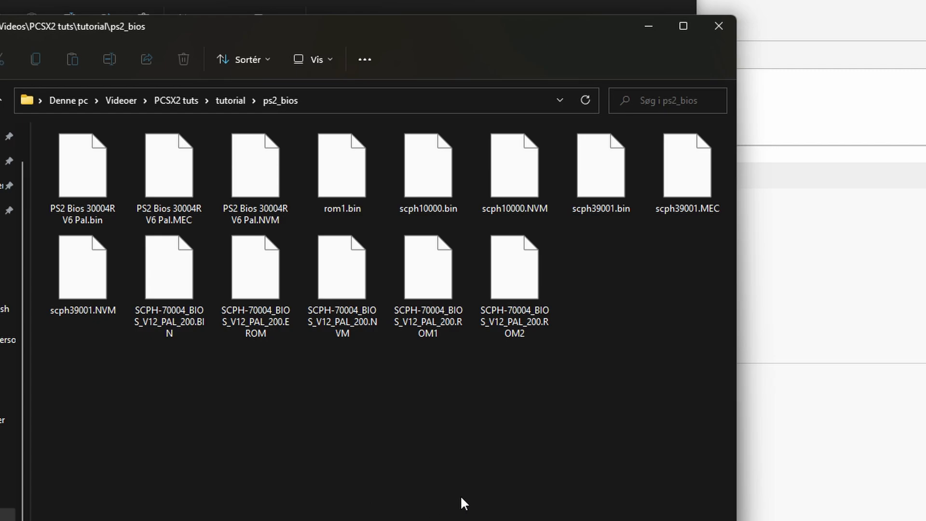
left_click_drag(320, 29, 144, 30)
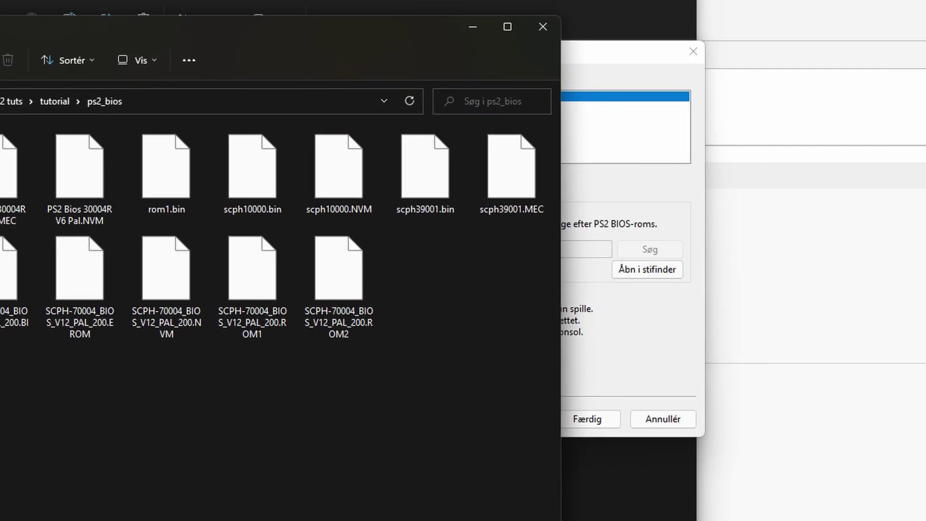
left_click(536, 27)
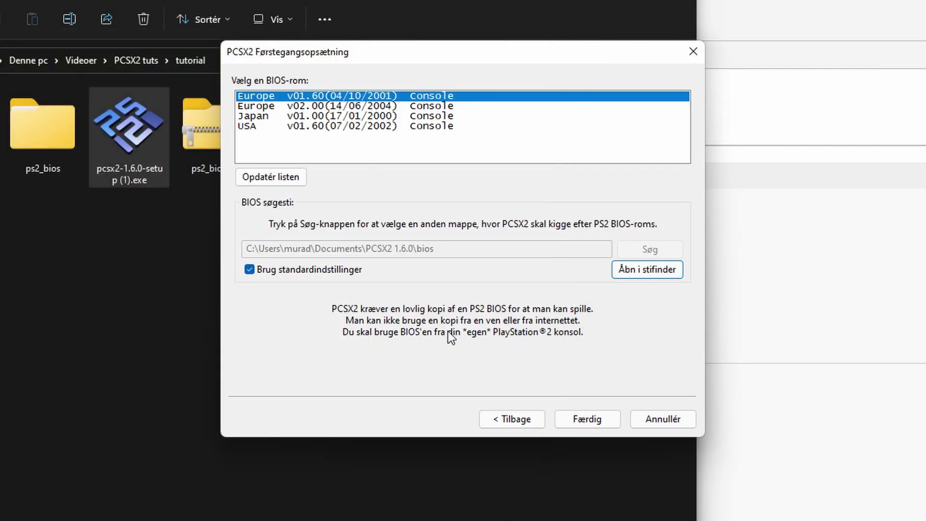
Refresh the BIOS list and finish the first-time setup with the Europe v01.60(04/10/2001) BIOS selected
left_click(262, 177)
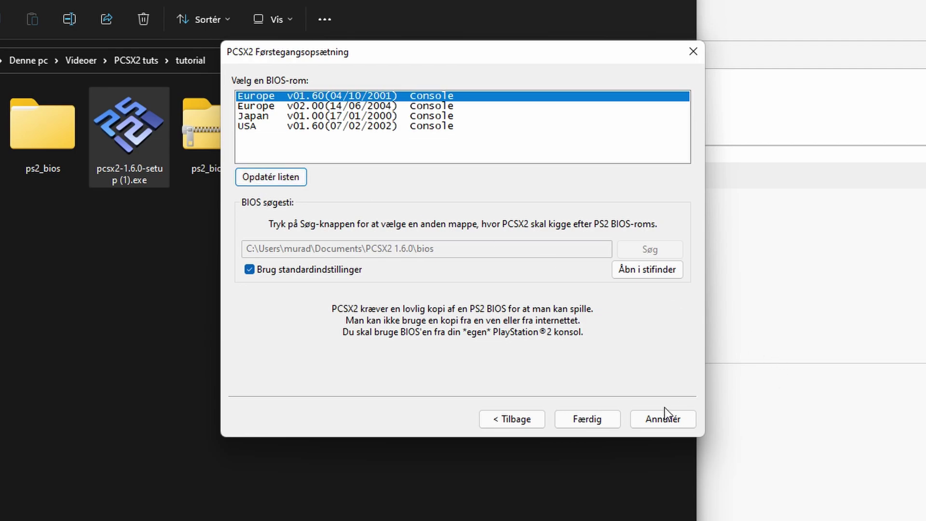
left_click(585, 419)
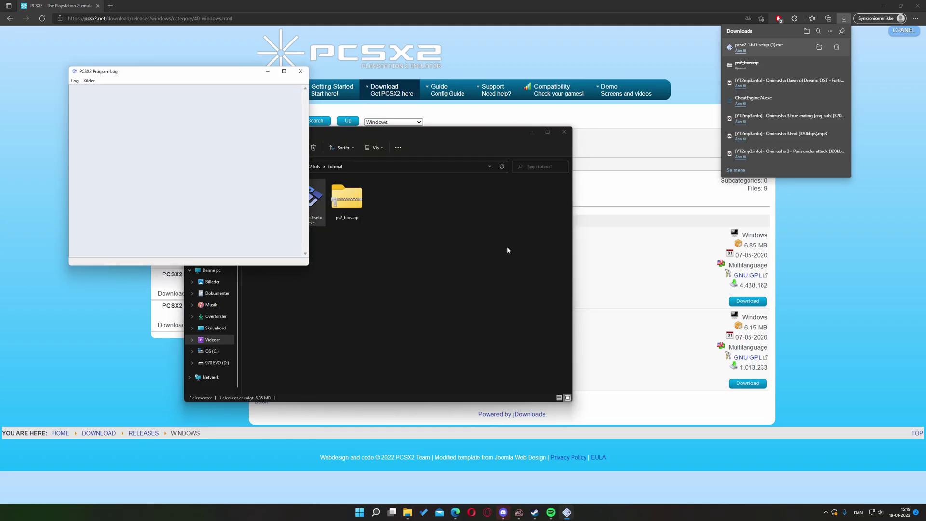